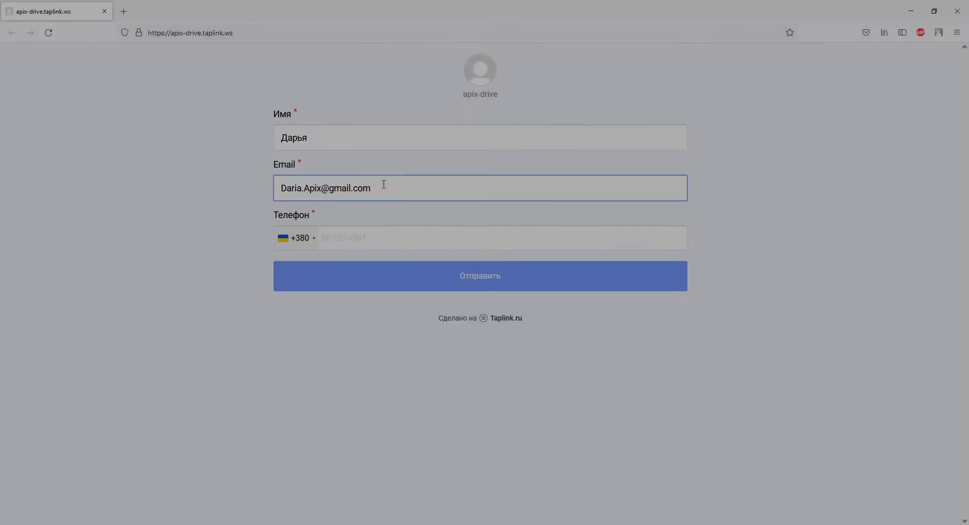
- Submit a sample lead through the Taplink form with a sample phone number
{"action": "left_click", "coordinate": [385, 236]}
{"action": "type", "text": "93000"}
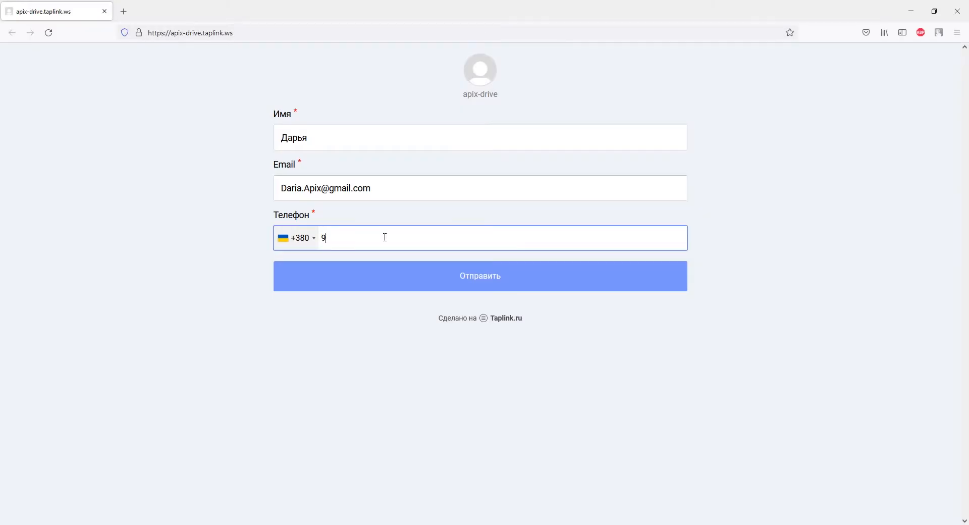
{"action": "type", "text": "0000"}
{"action": "left_click", "coordinate": [409, 281]}
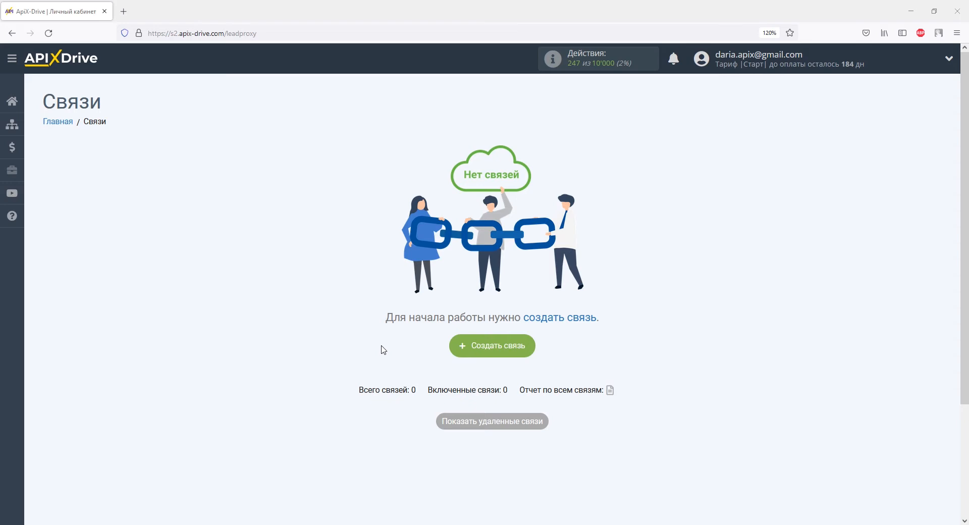
- Start a new connection with Taplink chosen as the data source
{"action": "left_click", "coordinate": [470, 347]}
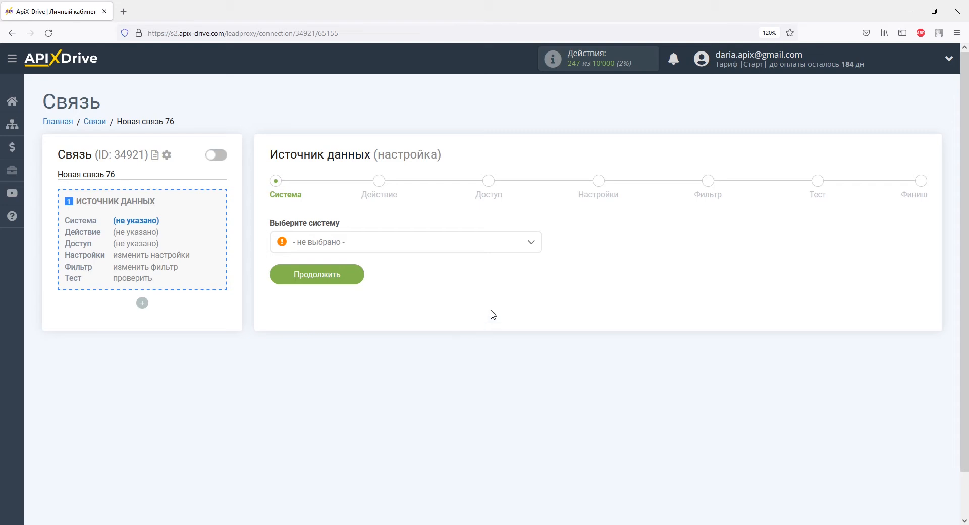
{"action": "left_click", "coordinate": [531, 244]}
{"action": "left_click_drag", "start_coordinate": [534, 257], "coordinate": [536, 372]}
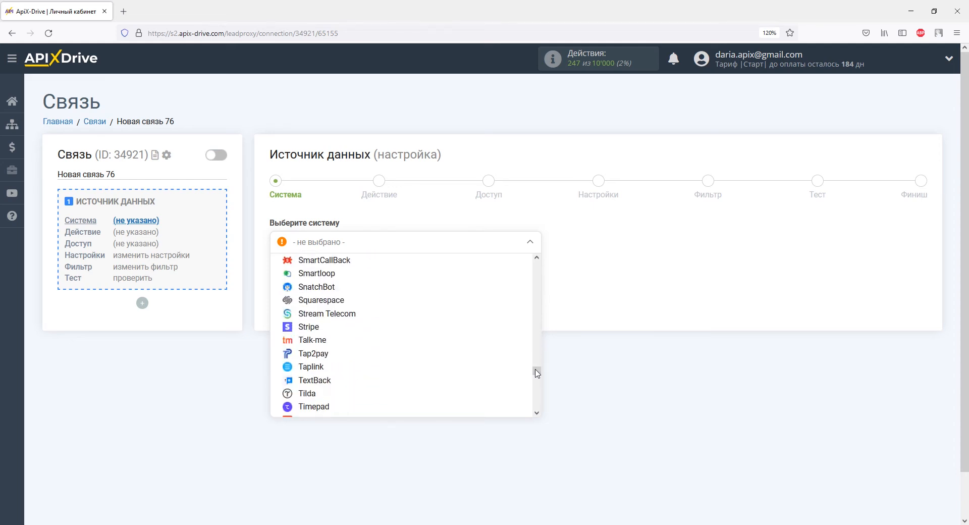
{"action": "left_click", "coordinate": [344, 367]}
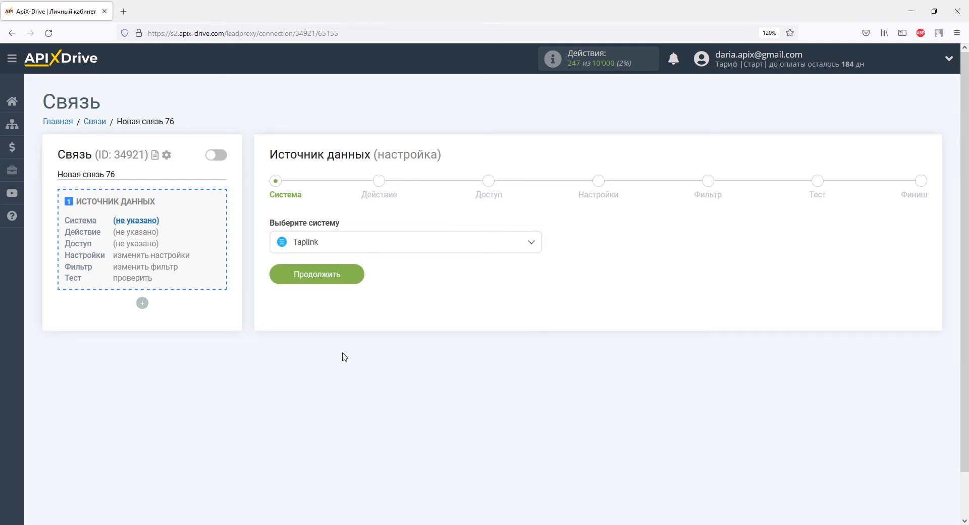
{"action": "left_click", "coordinate": [345, 283]}
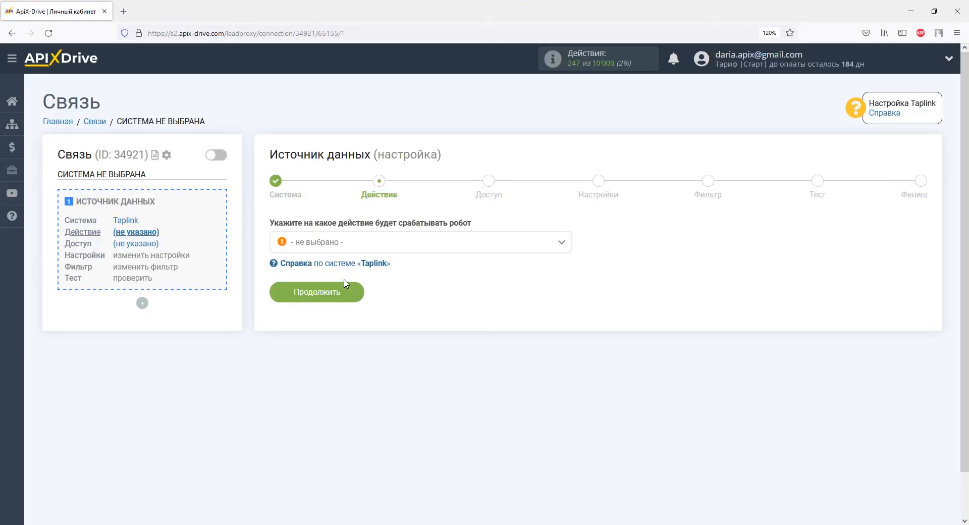
- Set the Taplink action to Получить данные and advance to the access step
{"action": "left_click", "coordinate": [345, 248]}
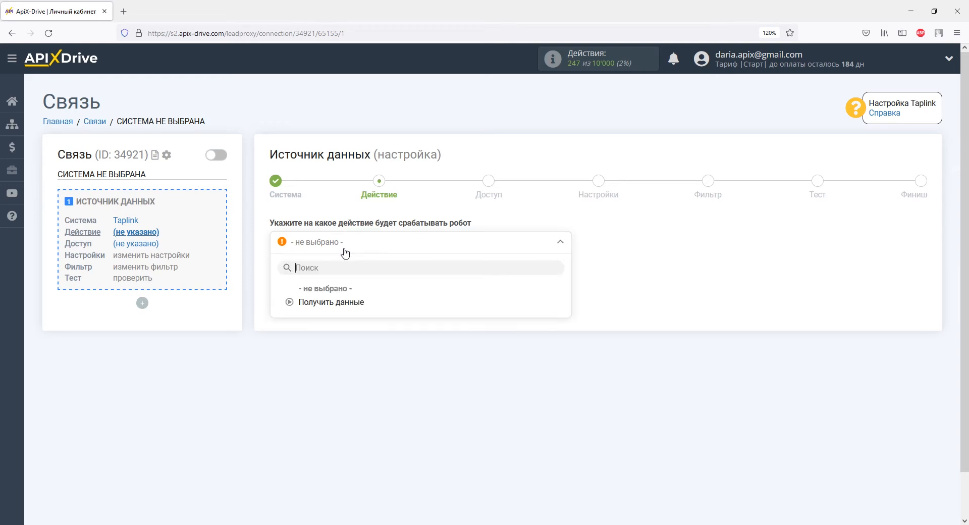
{"action": "left_click", "coordinate": [345, 305]}
{"action": "left_click", "coordinate": [345, 301]}
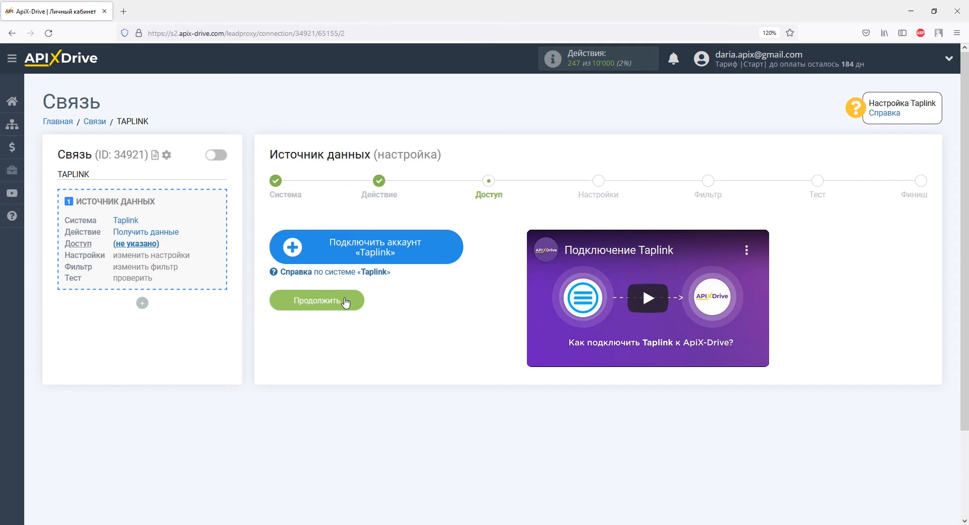
- Connect and save a Taplink account, then proceed to the webhook URL settings step
{"action": "left_click", "coordinate": [319, 247]}
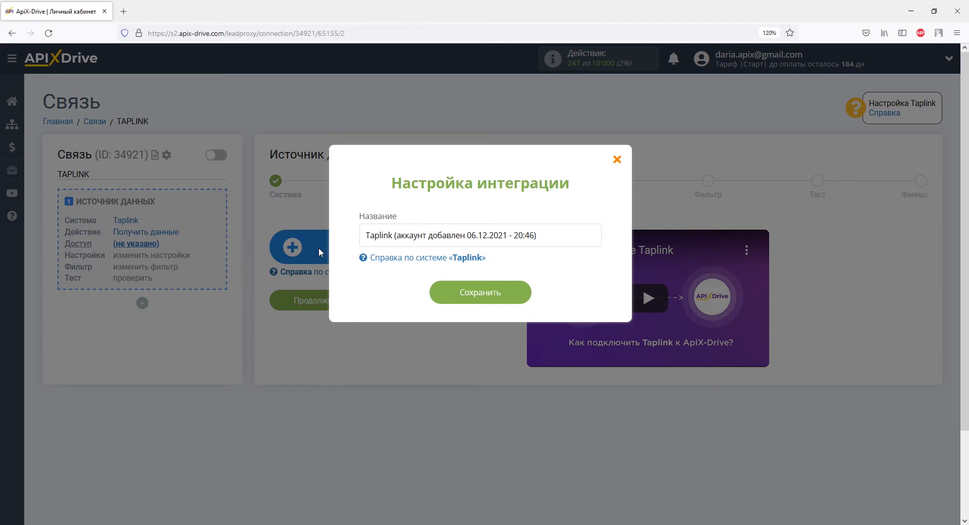
{"action": "left_click", "coordinate": [445, 296]}
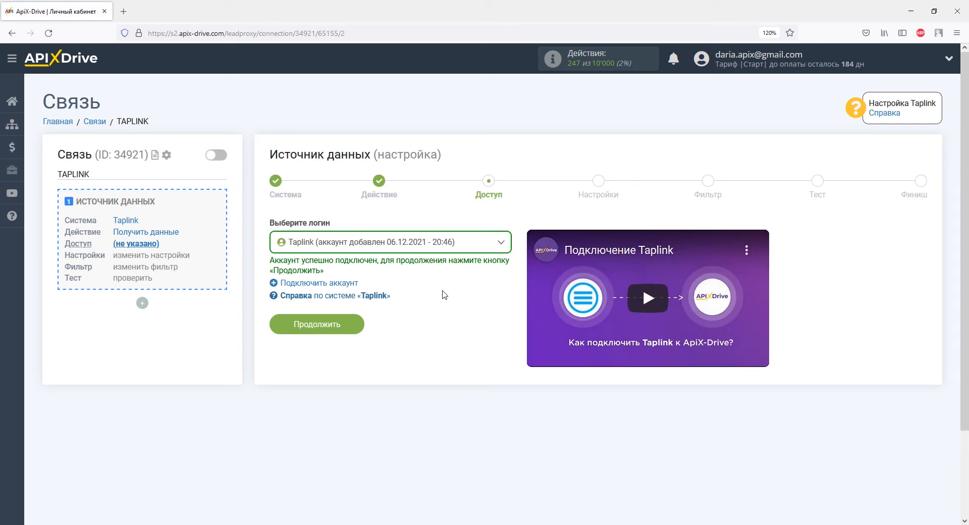
{"action": "left_click", "coordinate": [349, 325]}
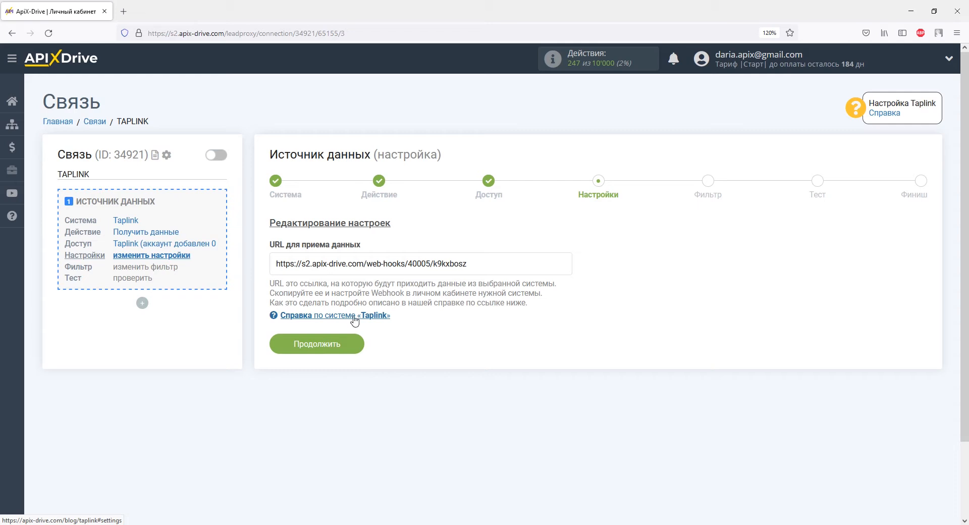
- Copy the URL для приема данных webhook address and return to the Taplink editor
{"action": "left_click_drag", "start_coordinate": [469, 264], "coordinate": [275, 262]}
{"action": "right_click", "coordinate": [275, 261]}
{"action": "left_click", "coordinate": [303, 402]}
{"action": "key", "text": "alt+Tab"}
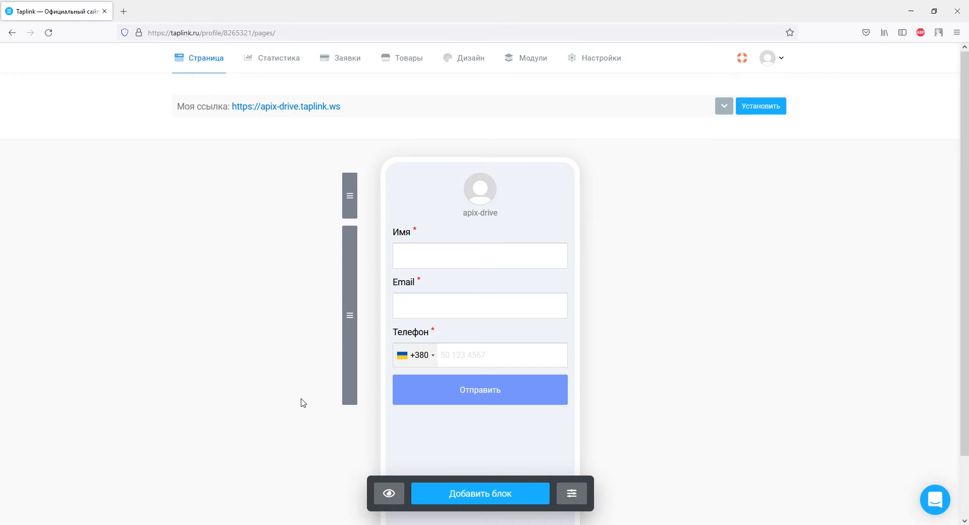
- Open the Webhooks module from Taplink's module catalogue
{"action": "left_click", "coordinate": [506, 65]}
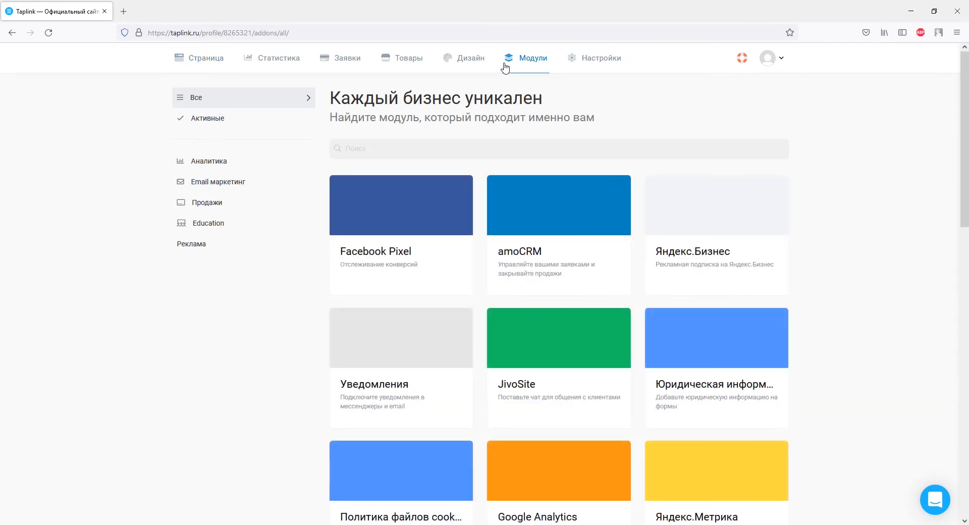
{"action": "scroll", "coordinate": [616, 98], "scroll_direction": "down", "scroll_amount": 8}
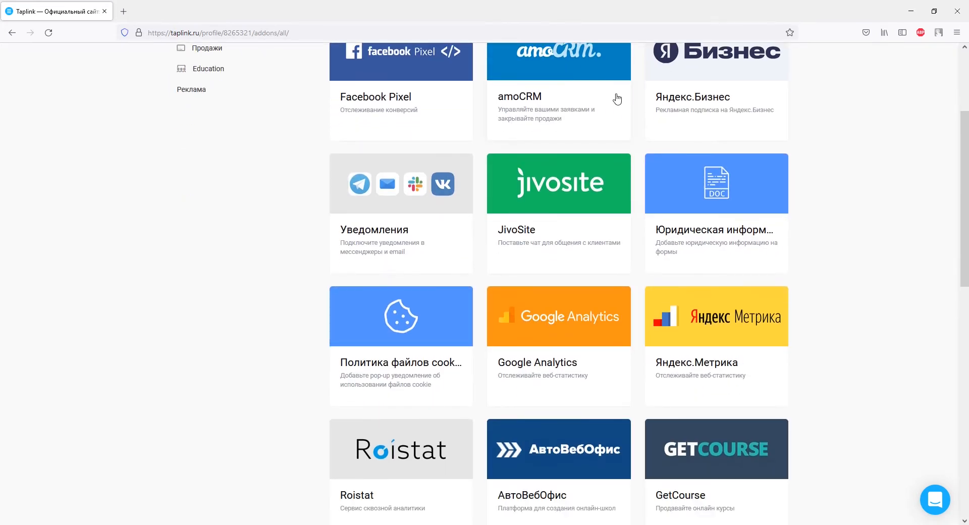
{"action": "scroll", "coordinate": [617, 101], "scroll_direction": "down", "scroll_amount": 7}
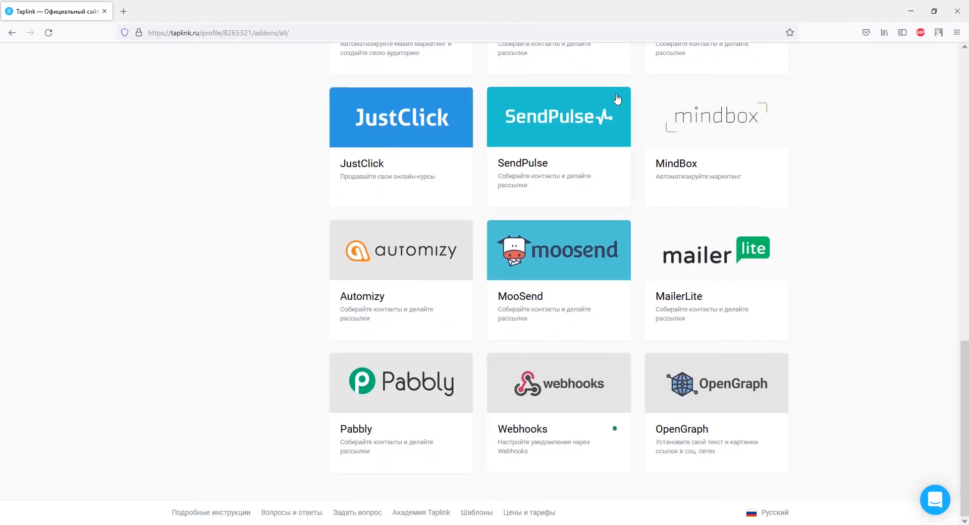
{"action": "left_click", "coordinate": [616, 377]}
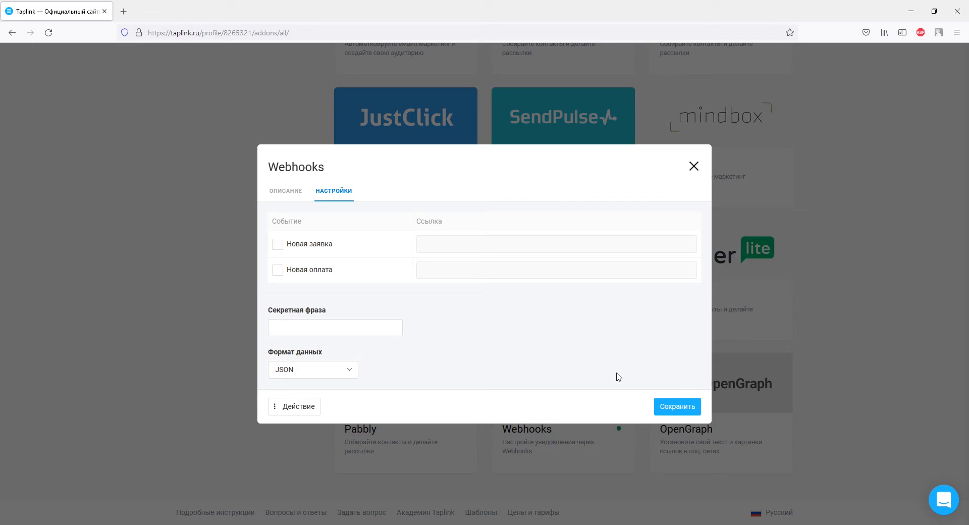
- Enable the Новая заявка webhook with the pasted ApiX-Drive URL and save it
{"action": "left_click", "coordinate": [311, 246]}
{"action": "right_click", "coordinate": [422, 246]}
{"action": "left_click", "coordinate": [450, 320]}
{"action": "left_click", "coordinate": [677, 406]}
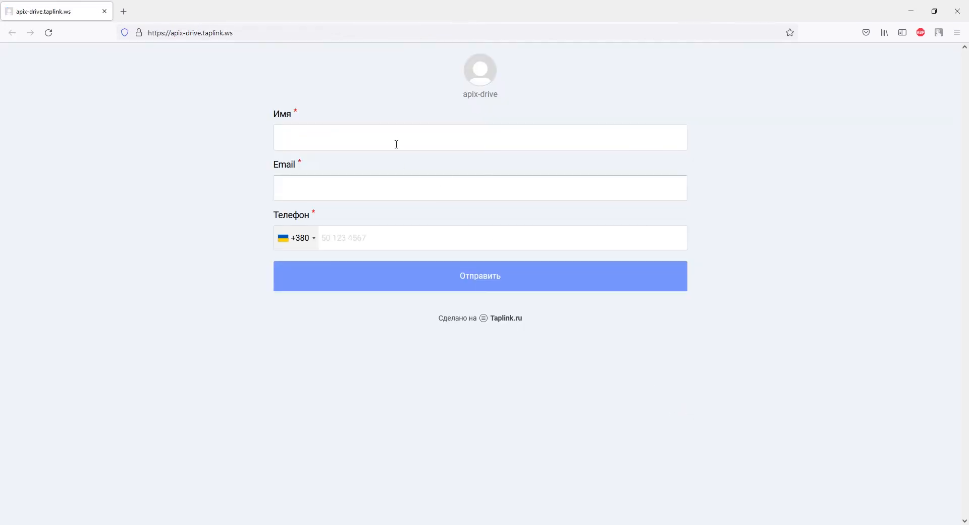
{"action": "left_click", "coordinate": [390, 139]}
- Submit a test lead with a name, e-mail and phone, then advance ApiX-Drive to Фильтр
{"action": "type", "text": "Дарья"}
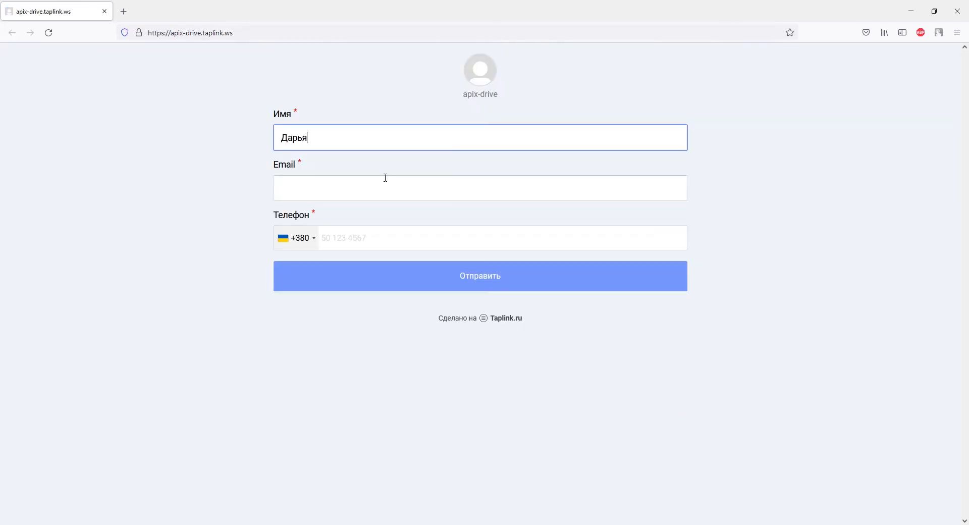
{"action": "left_click", "coordinate": [384, 184]}
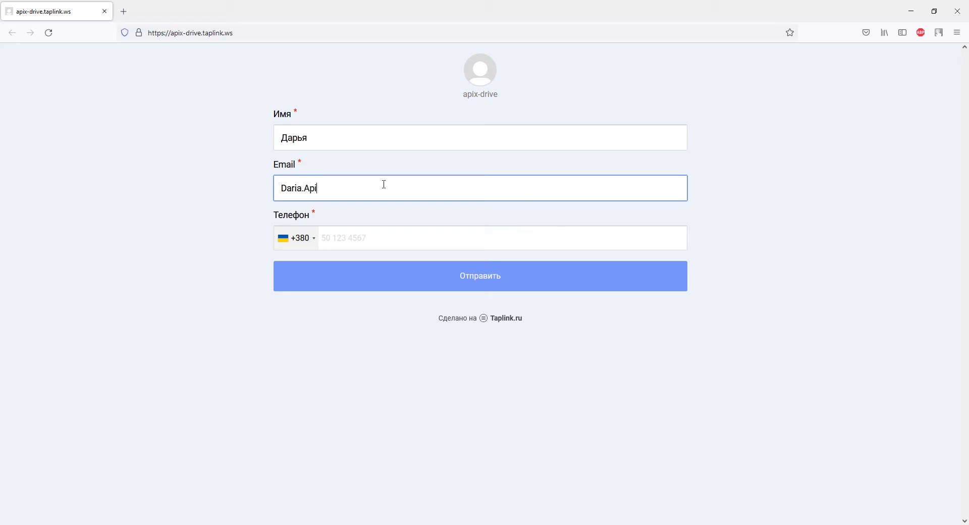
{"action": "left_click", "coordinate": [385, 234]}
{"action": "type", "text": "93"}
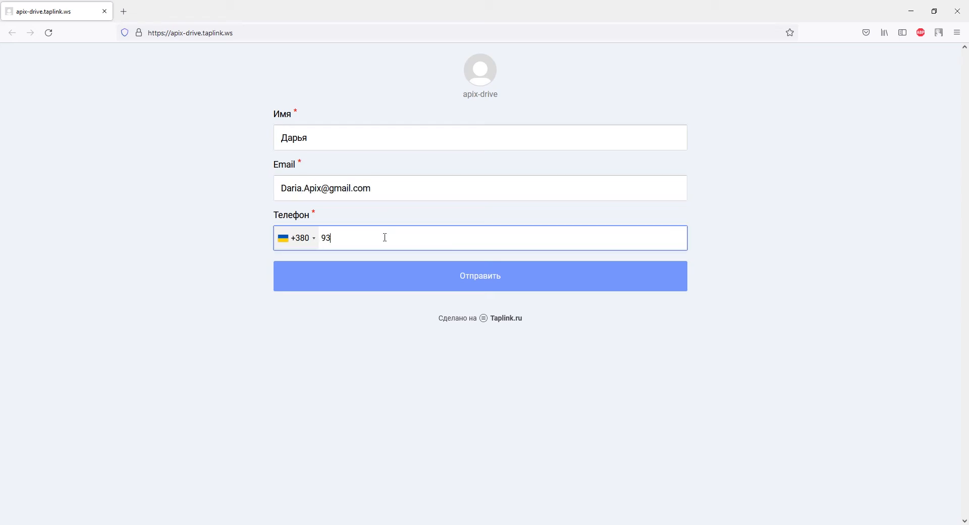
{"action": "type", "text": "0000000"}
{"action": "left_click", "coordinate": [409, 283]}
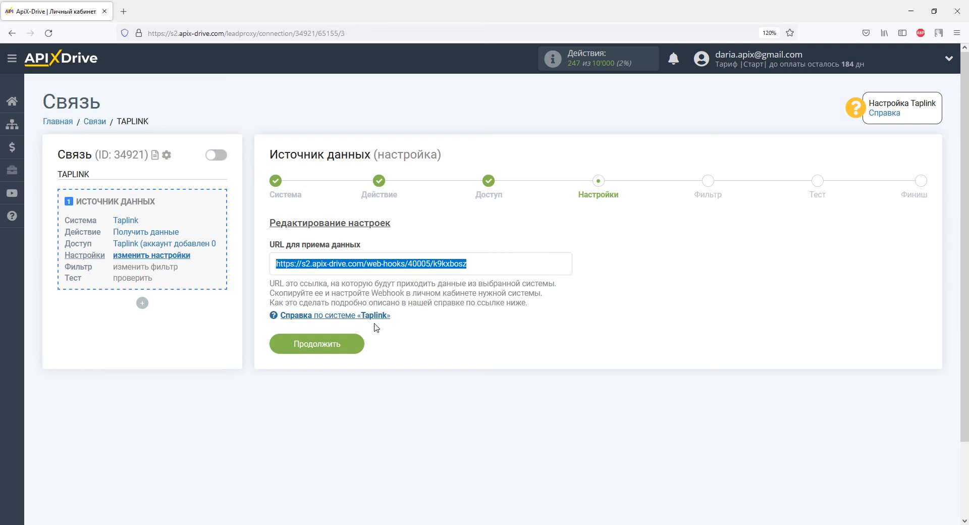
{"action": "left_click", "coordinate": [358, 341]}
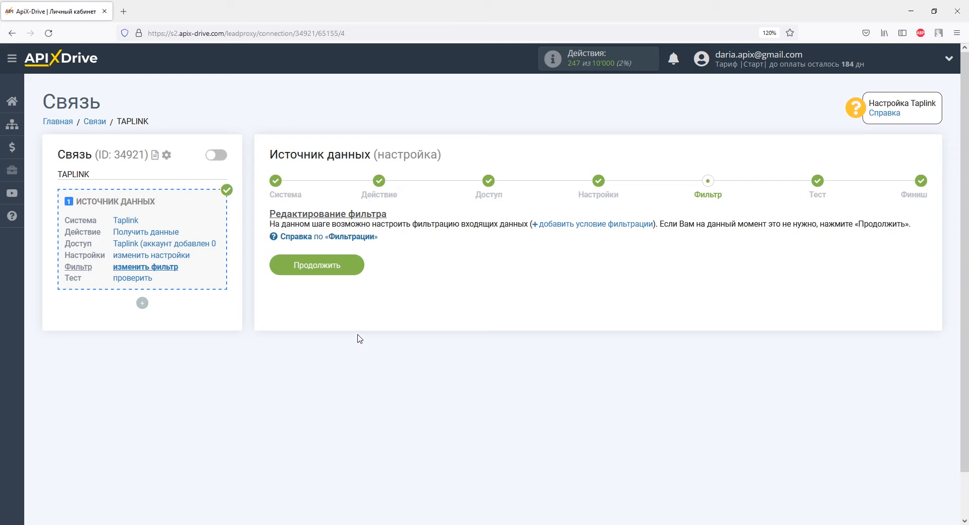
- Skip the filter, review the received Taplink test lead fields, and finish the source setup
{"action": "left_click", "coordinate": [356, 267]}
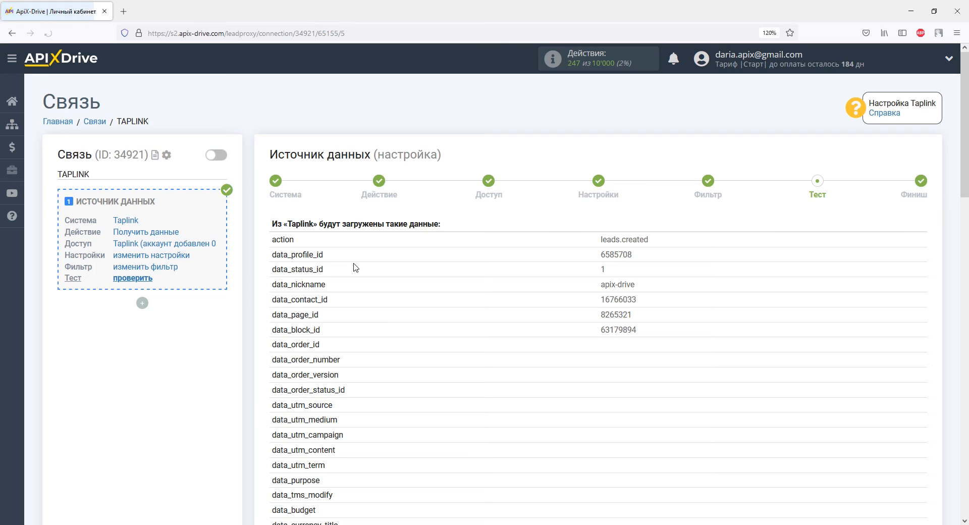
{"action": "scroll", "coordinate": [355, 267], "scroll_direction": "down", "scroll_amount": 7}
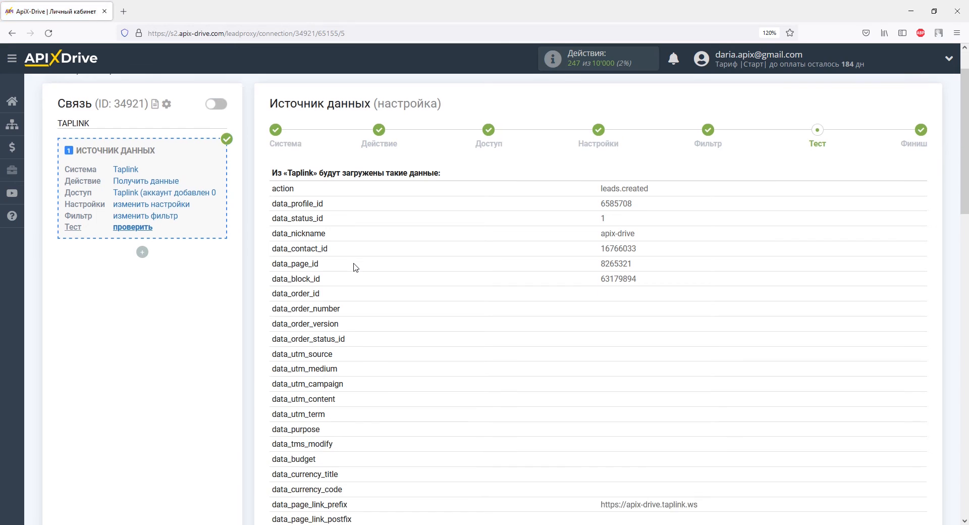
{"action": "scroll", "coordinate": [356, 267], "scroll_direction": "down", "scroll_amount": 8}
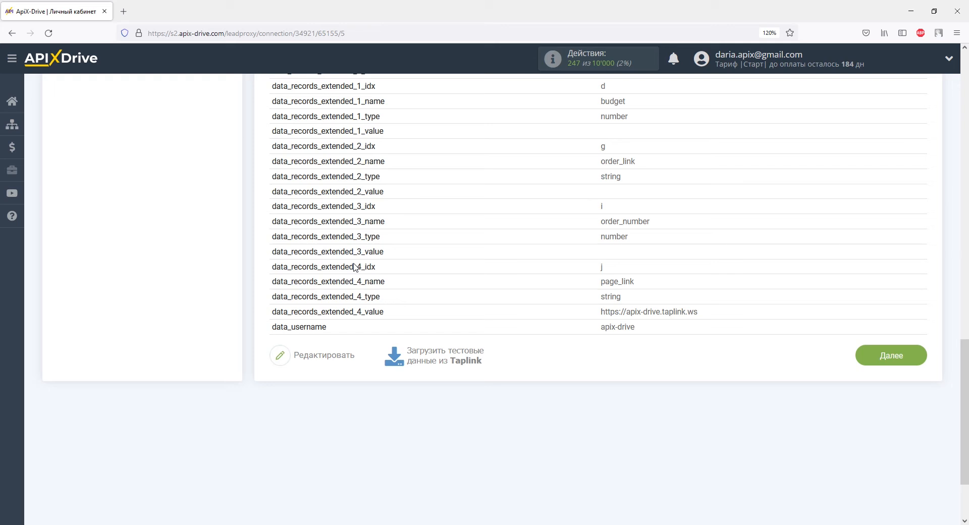
{"action": "left_click", "coordinate": [888, 366]}
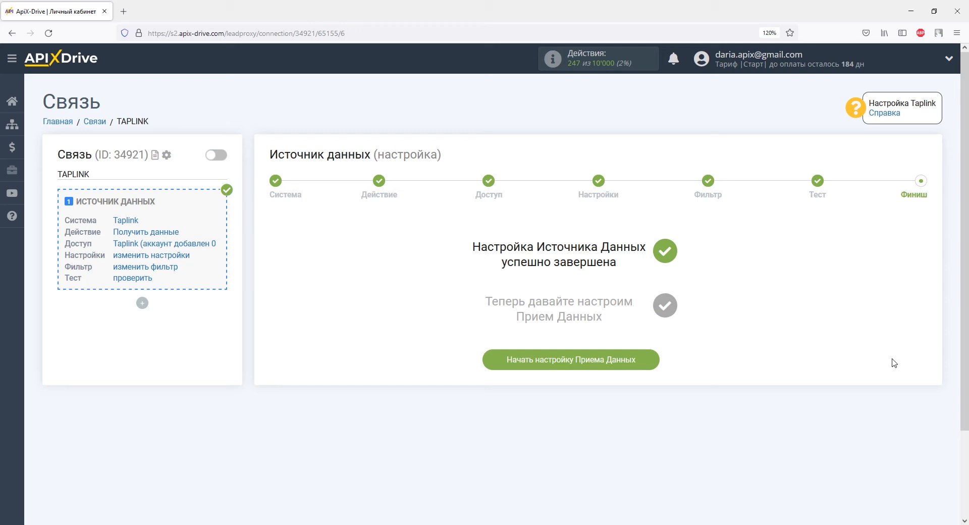
- Choose YClients (прием) as the receiving system
{"action": "left_click", "coordinate": [651, 360]}
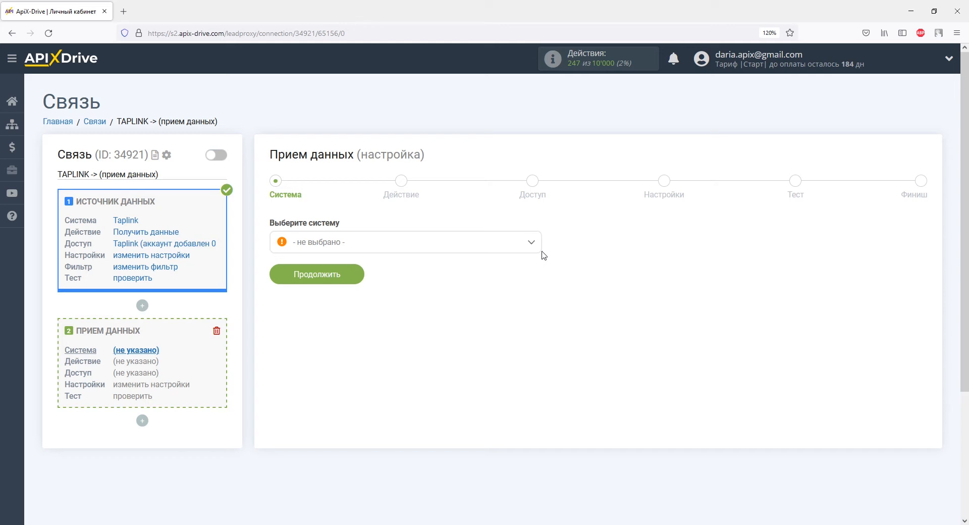
{"action": "left_click", "coordinate": [531, 242]}
{"action": "left_click_drag", "start_coordinate": [536, 259], "coordinate": [537, 400]}
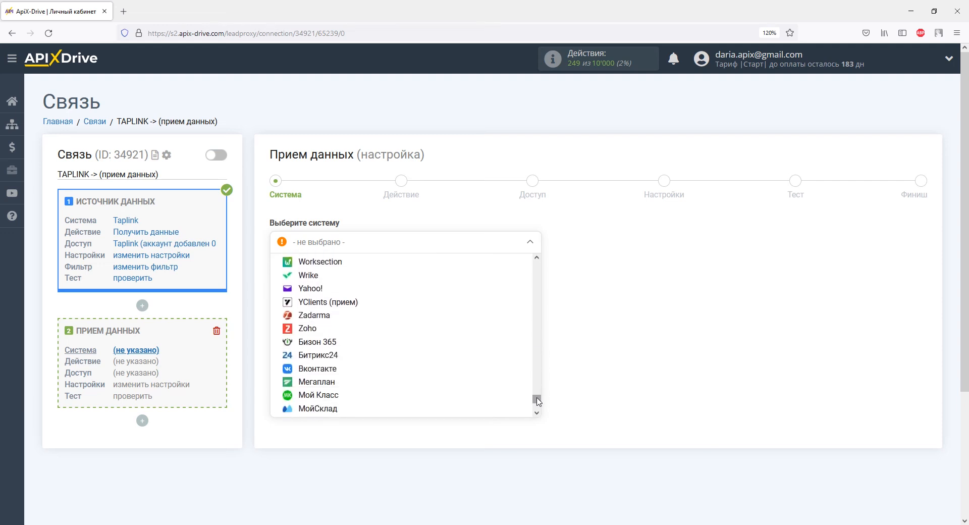
{"action": "left_click", "coordinate": [356, 301]}
{"action": "left_click", "coordinate": [352, 276]}
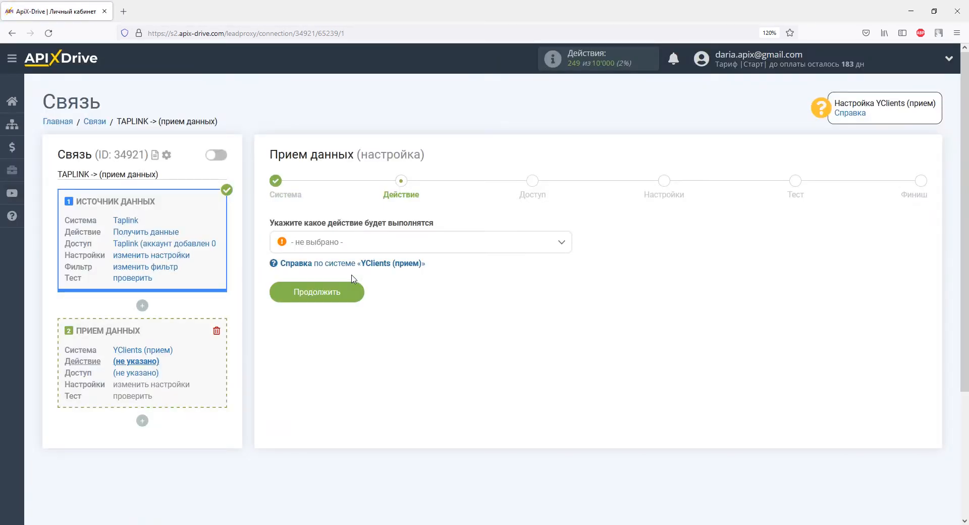
- Set the receiver action to Отправка клиентов and begin connecting a YClients account
{"action": "left_click", "coordinate": [351, 243]}
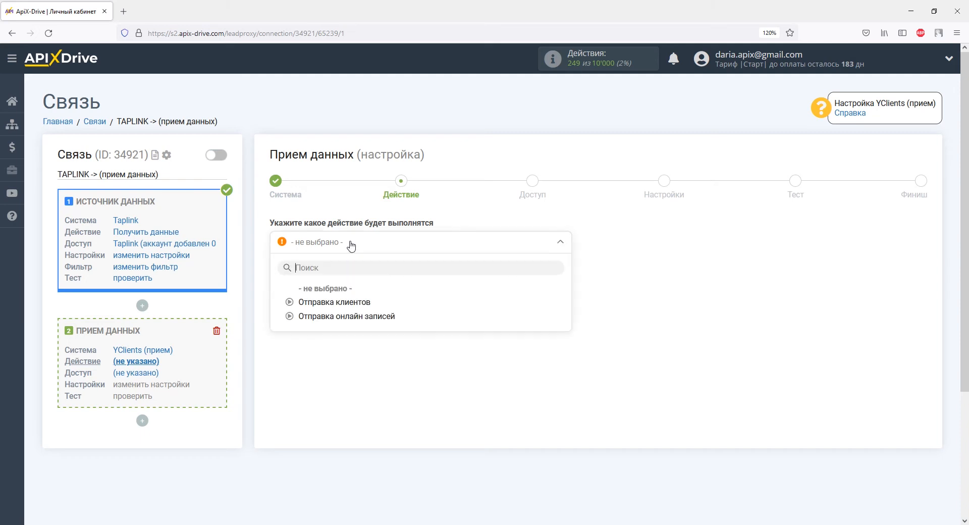
{"action": "left_click", "coordinate": [350, 302]}
{"action": "left_click", "coordinate": [351, 299]}
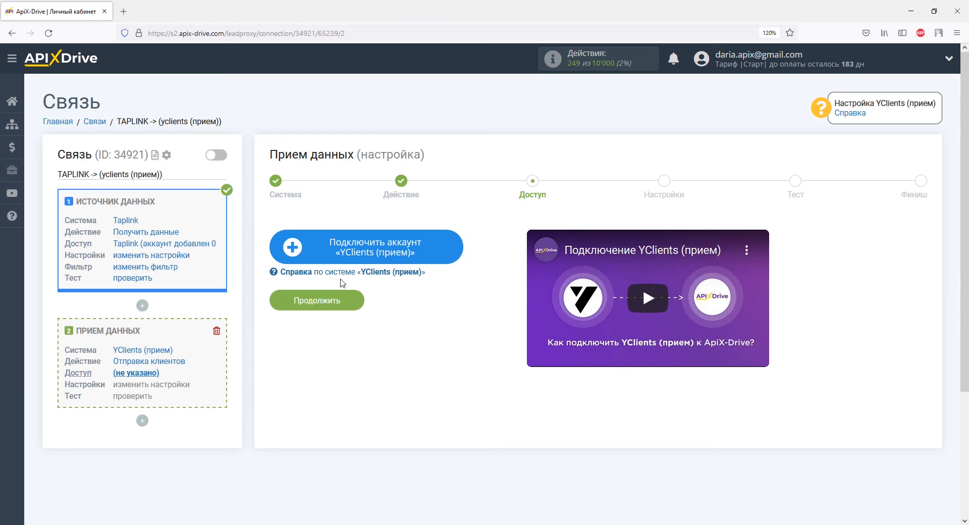
{"action": "left_click", "coordinate": [317, 247]}
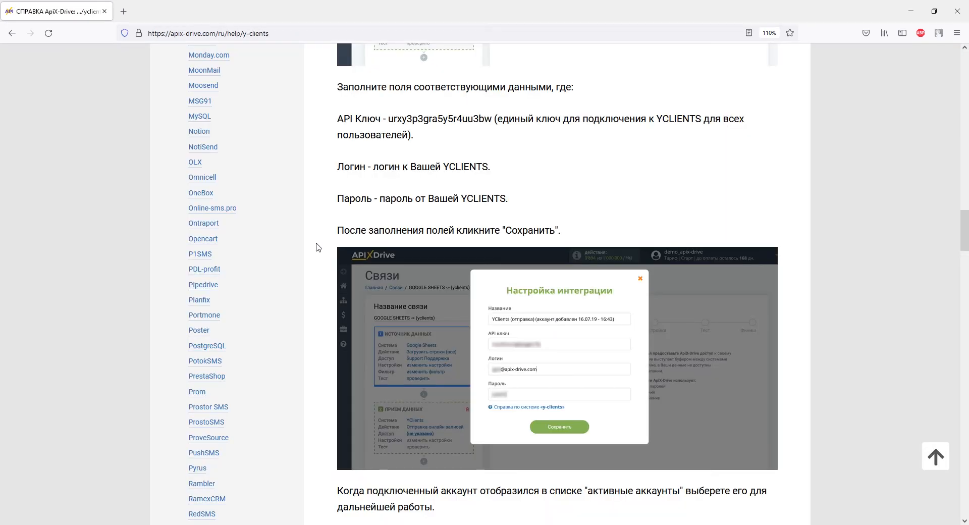
- Copy the shared API key from the help page into the account's API key field
{"action": "left_click_drag", "start_coordinate": [388, 119], "coordinate": [492, 119]}
{"action": "right_click", "coordinate": [491, 119]}
{"action": "left_click", "coordinate": [502, 132]}
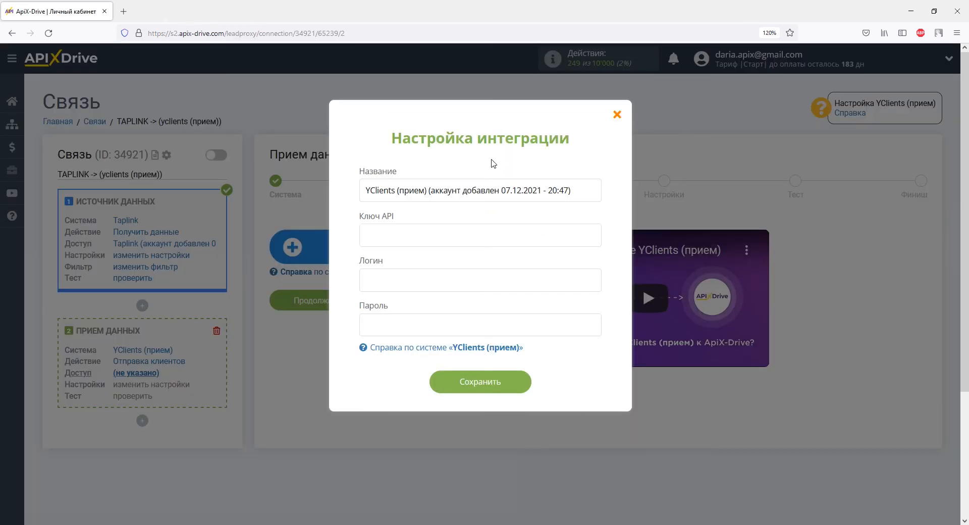
{"action": "right_click", "coordinate": [472, 230]}
{"action": "left_click", "coordinate": [482, 307]}
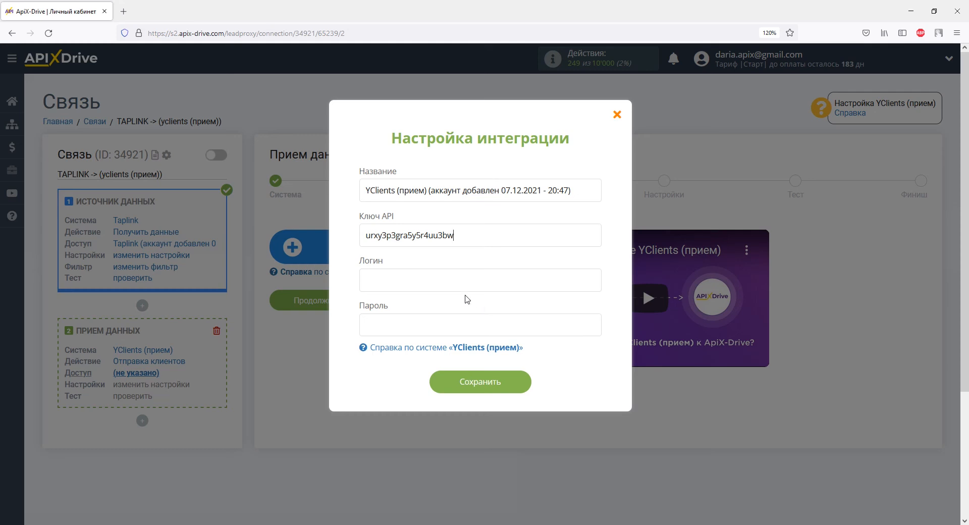
- Enter the account login and password, save the YClients account, and continue to field settings
{"action": "right_click", "coordinate": [428, 278]}
{"action": "left_click", "coordinate": [449, 356]}
{"action": "right_click", "coordinate": [439, 328]}
{"action": "left_click", "coordinate": [457, 402]}
{"action": "left_click", "coordinate": [445, 381]}
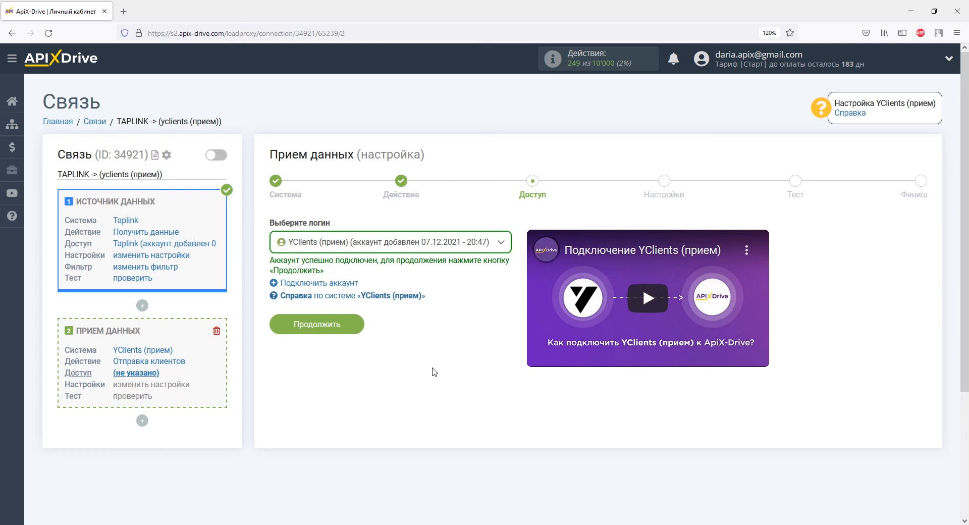
{"action": "left_click", "coordinate": [347, 323]}
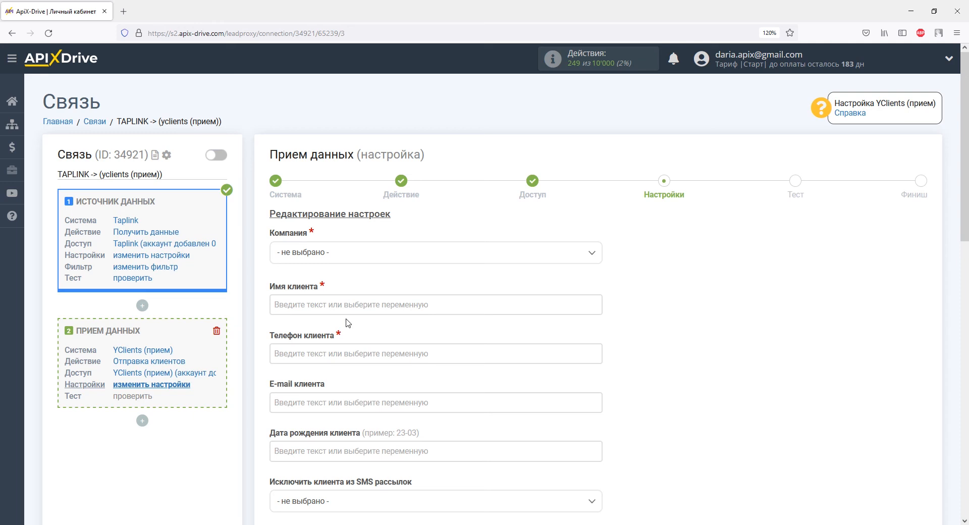
- Choose company Apix1 and map client name, phone, e-mail to data_records_0, 2, 1 values
{"action": "left_click", "coordinate": [341, 256]}
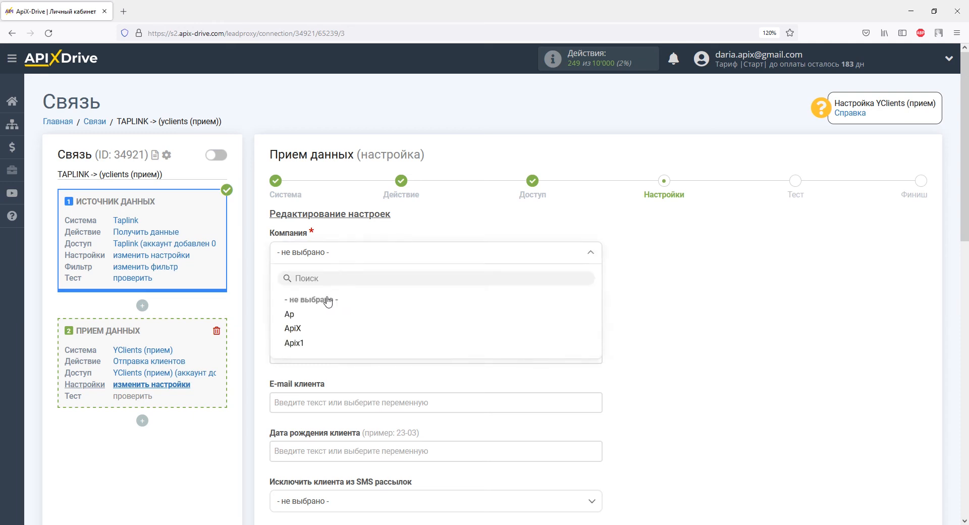
{"action": "left_click", "coordinate": [298, 343]}
{"action": "left_click", "coordinate": [313, 305]}
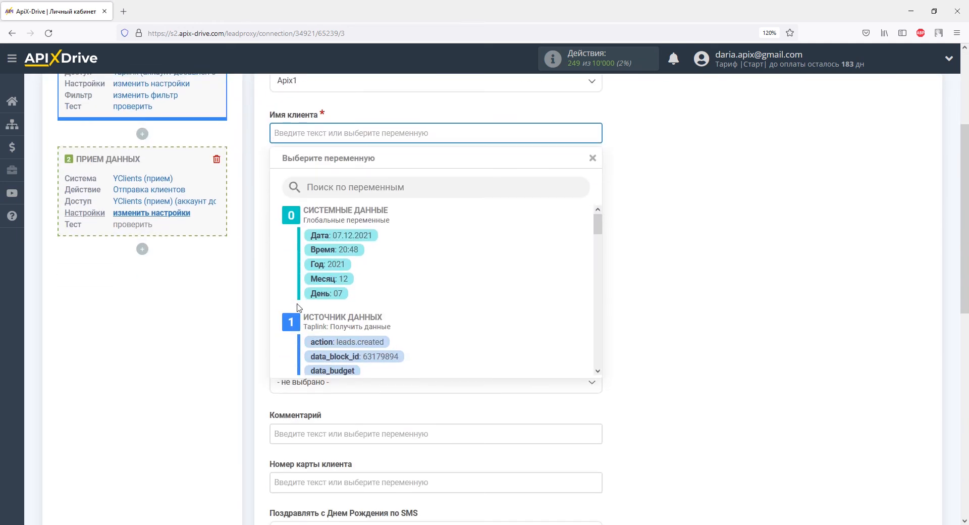
{"action": "left_click_drag", "start_coordinate": [598, 225], "coordinate": [600, 300]}
{"action": "left_click", "coordinate": [398, 234]}
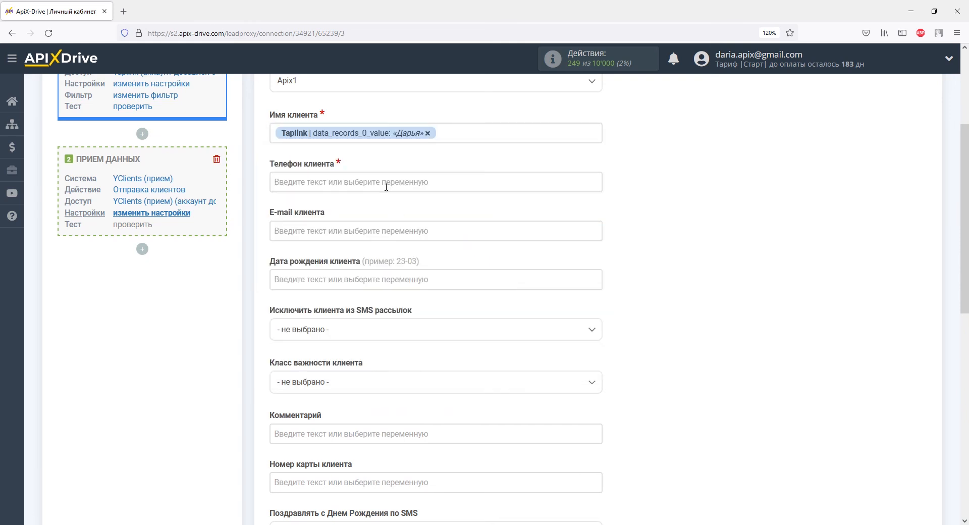
{"action": "left_click", "coordinate": [385, 182]}
{"action": "left_click_drag", "start_coordinate": [597, 224], "coordinate": [599, 313]}
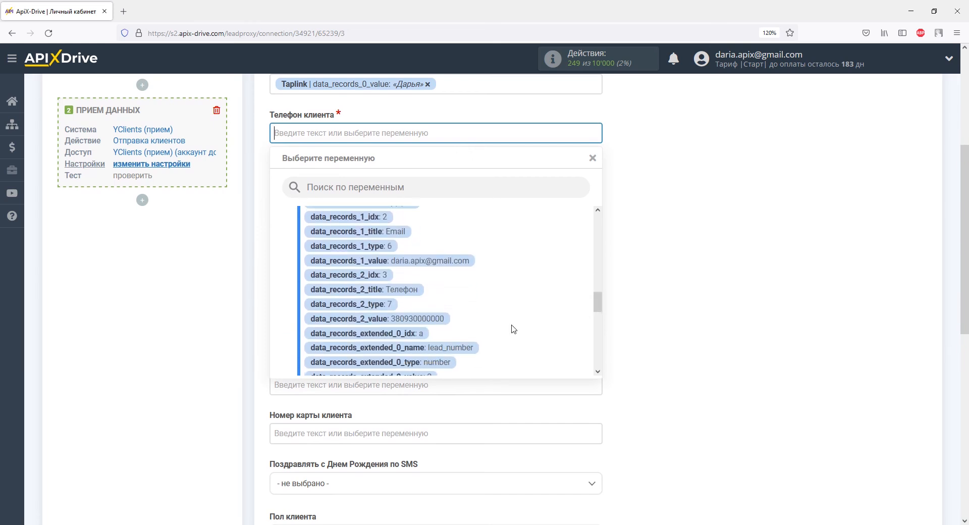
{"action": "left_click", "coordinate": [441, 324]}
{"action": "left_click", "coordinate": [379, 182]}
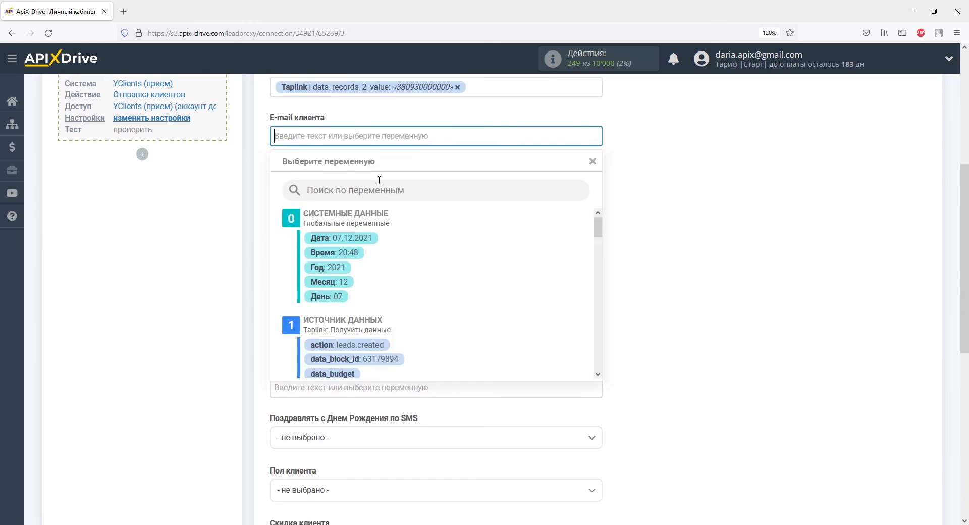
{"action": "left_click_drag", "start_coordinate": [597, 223], "coordinate": [600, 311]}
{"action": "left_click", "coordinate": [452, 273]}
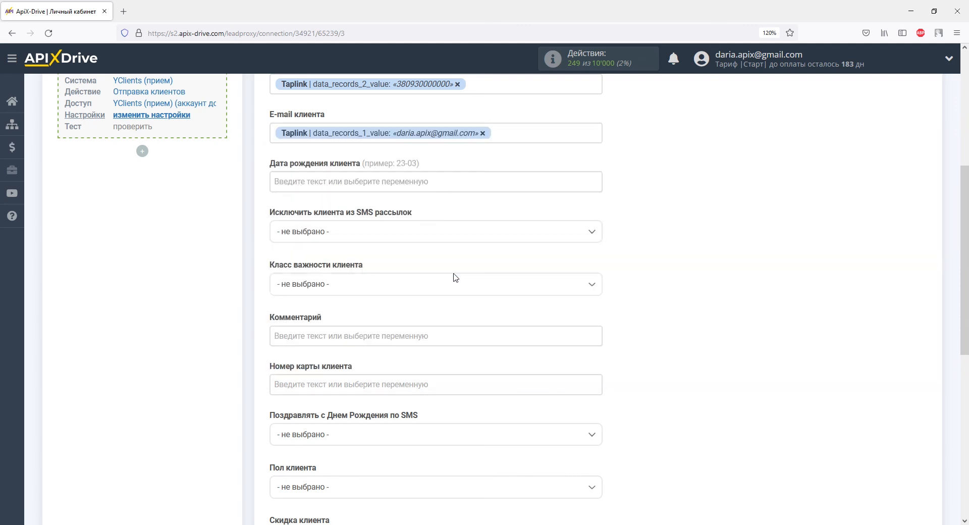
- Add the client comment 'Данные из Taplink' and continue to the test step
{"action": "left_click", "coordinate": [454, 333]}
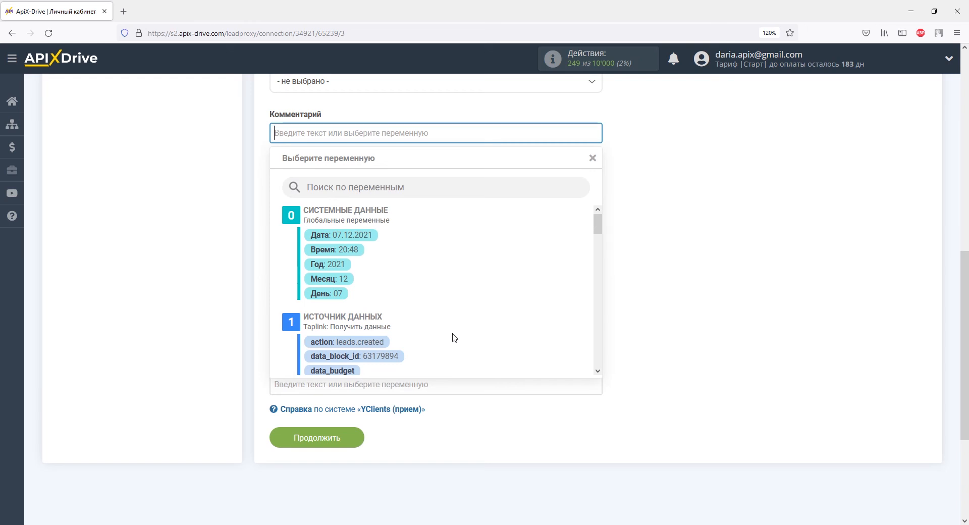
{"action": "type", "text": "Да"}
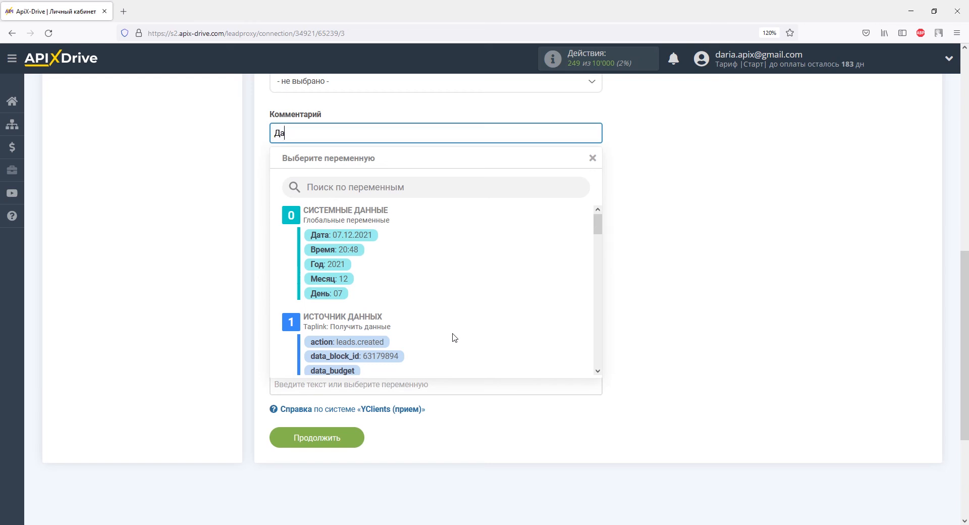
{"action": "type", "text": "нные из Тар"}
{"action": "type", "text": "link"}
{"action": "left_click", "coordinate": [254, 293]}
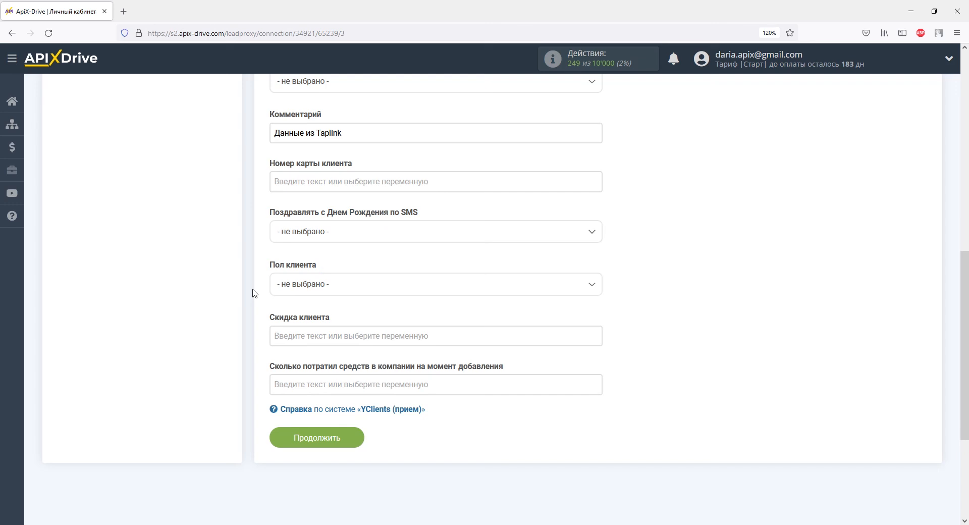
{"action": "left_click", "coordinate": [342, 439]}
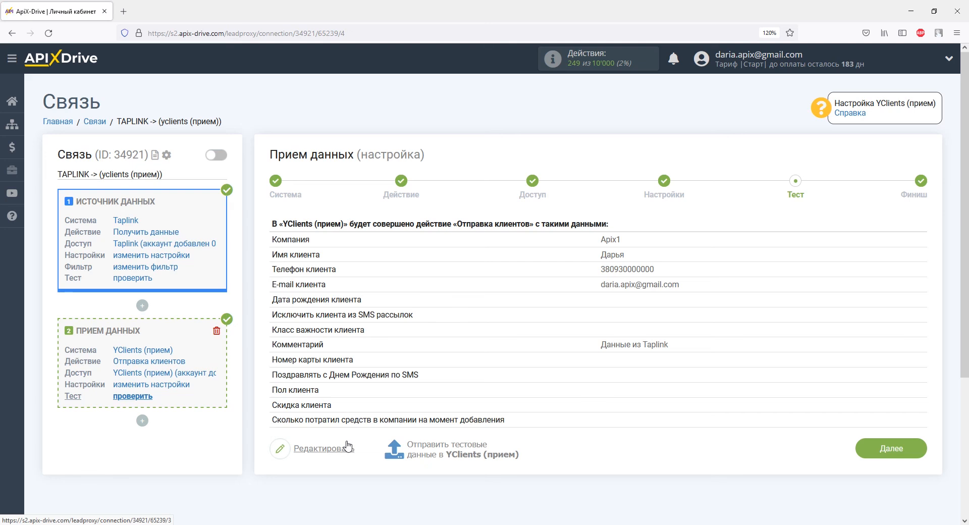
- Send the test client record to YClients (прием), then reload the YClients client base
{"action": "left_click", "coordinate": [422, 446]}
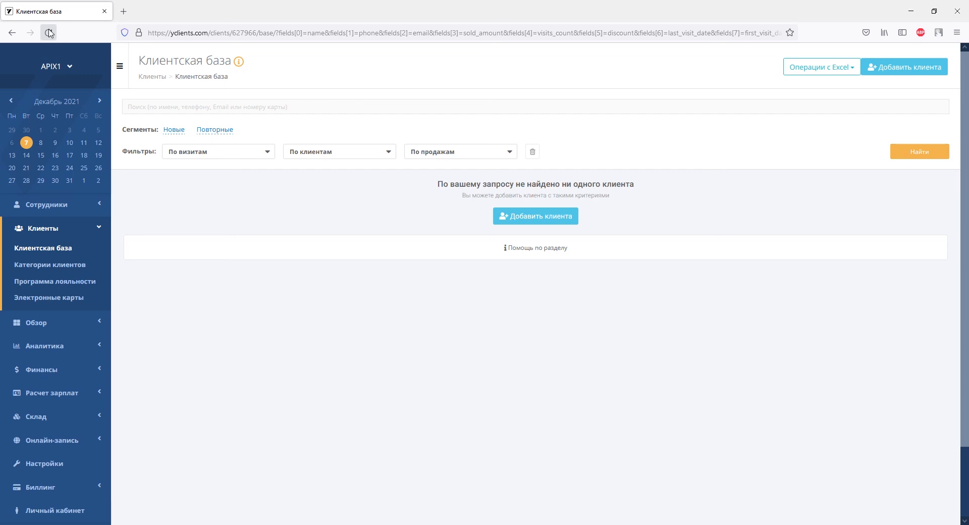
{"action": "left_click", "coordinate": [48, 33]}
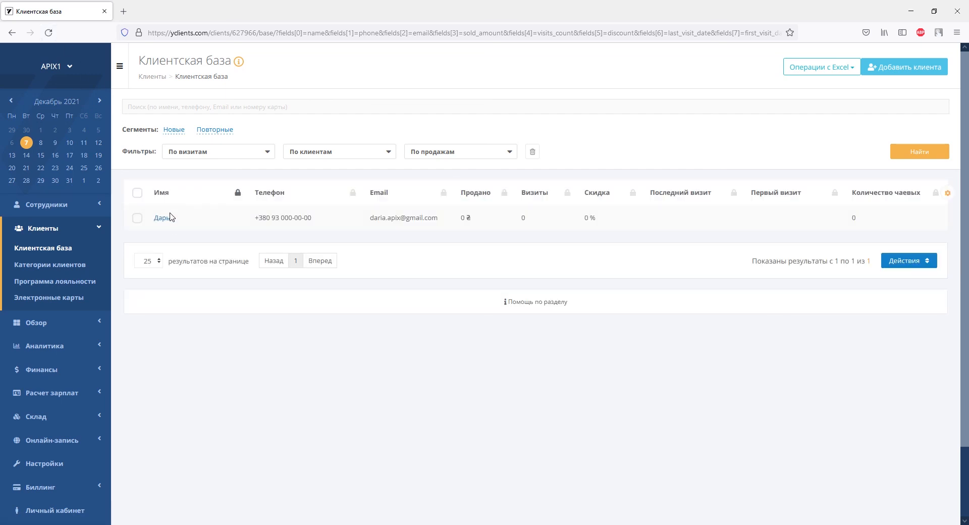
- Open the new test client's card and check its phone, e-mail and Taplink note
{"action": "left_click", "coordinate": [164, 218]}
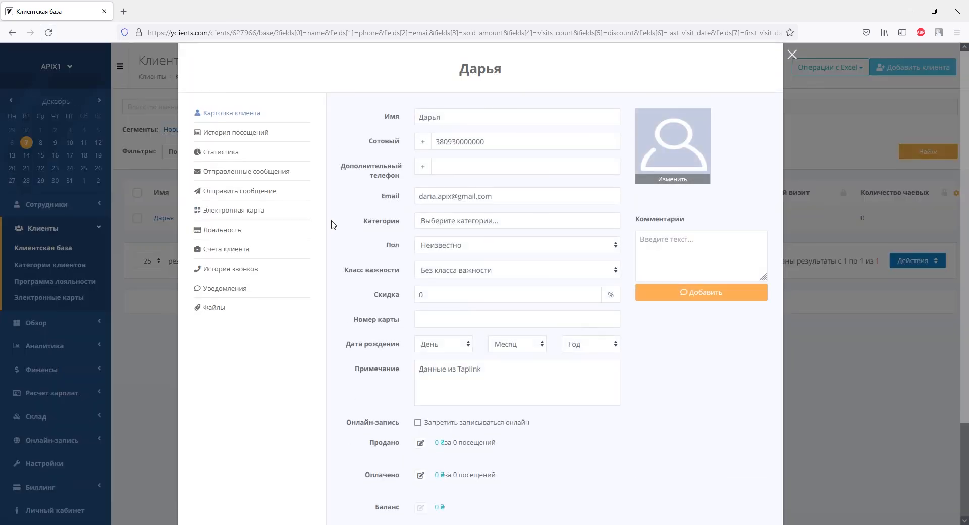
{"action": "scroll", "coordinate": [331, 224], "scroll_direction": "down", "scroll_amount": 3}
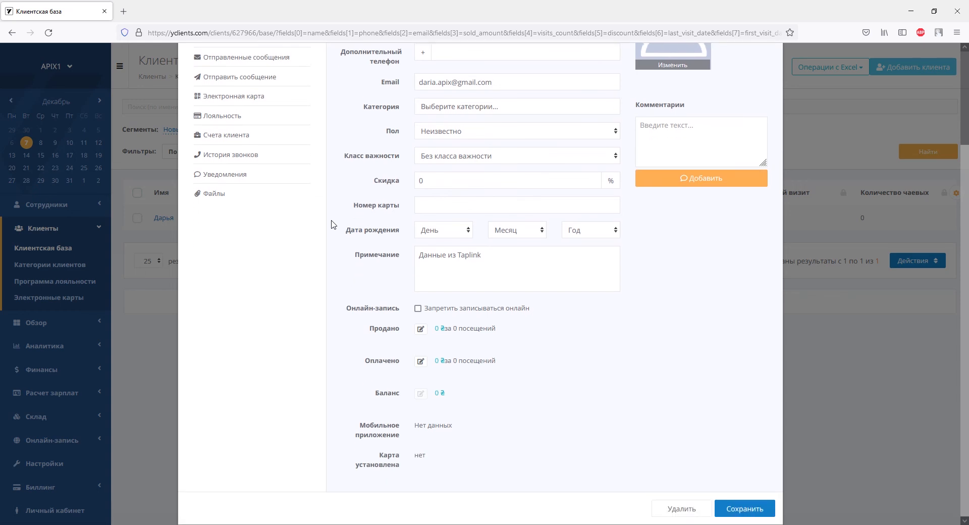
{"action": "scroll", "coordinate": [332, 224], "scroll_direction": "up", "scroll_amount": 3}
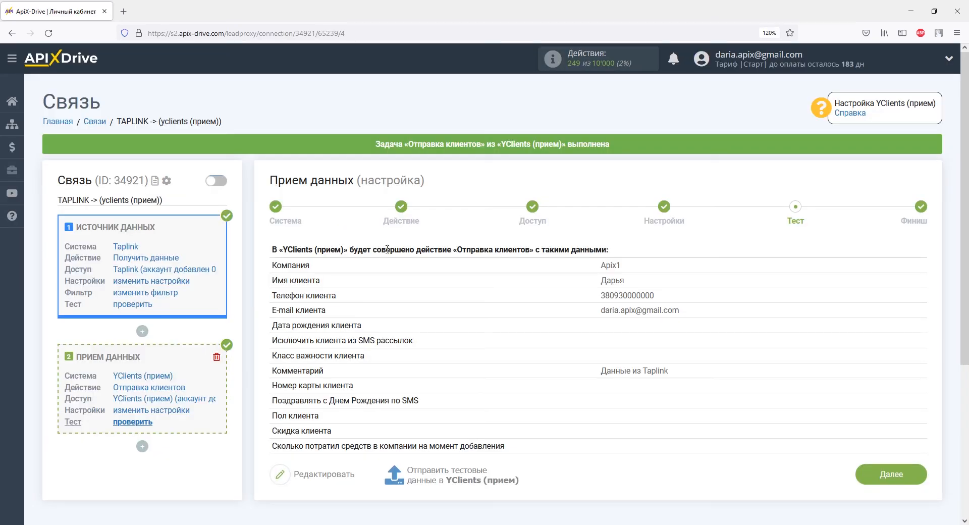
- Finish setup, enable auto-update, and save a 5 минут update interval for TAPLINK -> yclients (прием)
{"action": "left_click", "coordinate": [877, 477]}
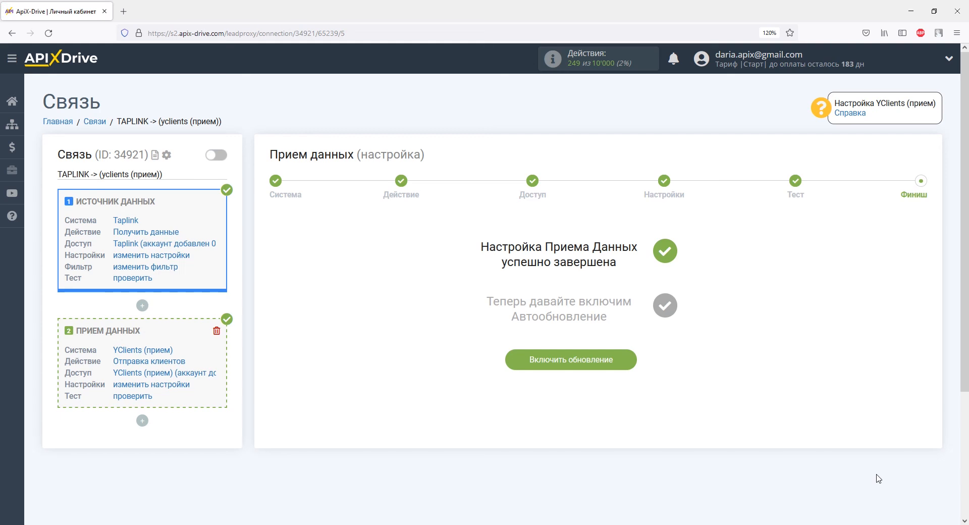
{"action": "left_click", "coordinate": [617, 359]}
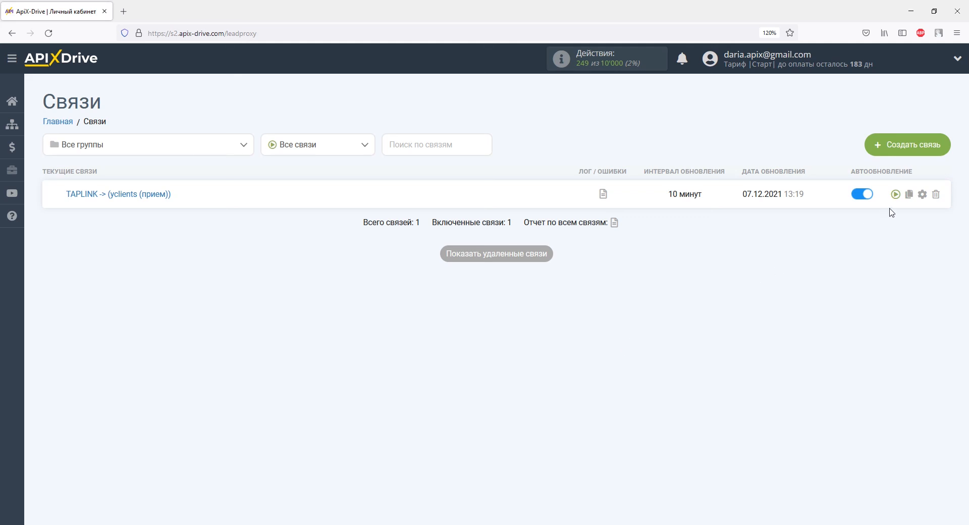
{"action": "left_click", "coordinate": [922, 194]}
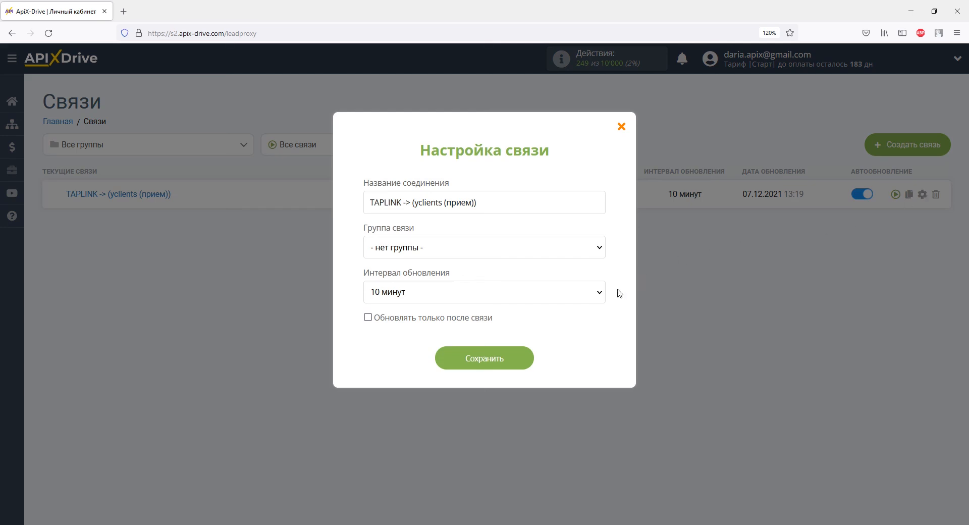
{"action": "left_click", "coordinate": [599, 293]}
{"action": "left_click", "coordinate": [525, 122]}
{"action": "left_click", "coordinate": [514, 358]}
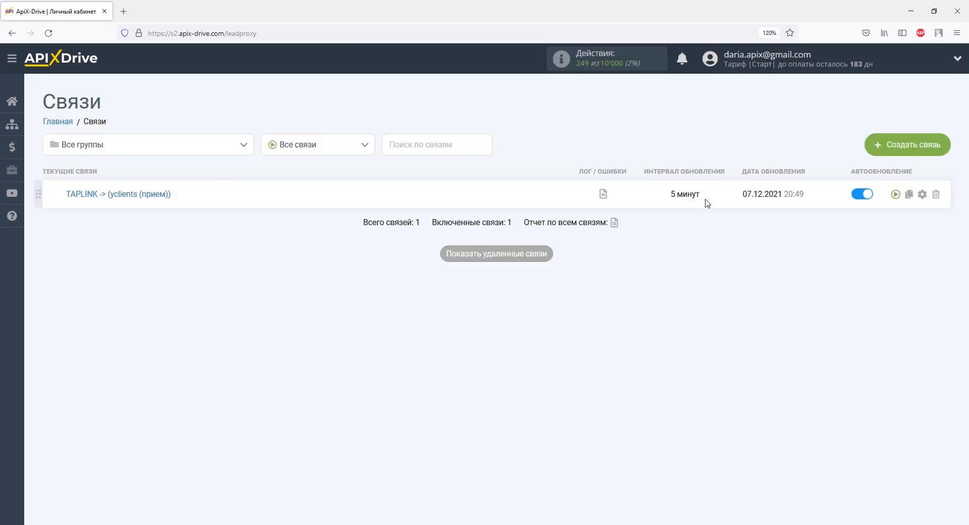